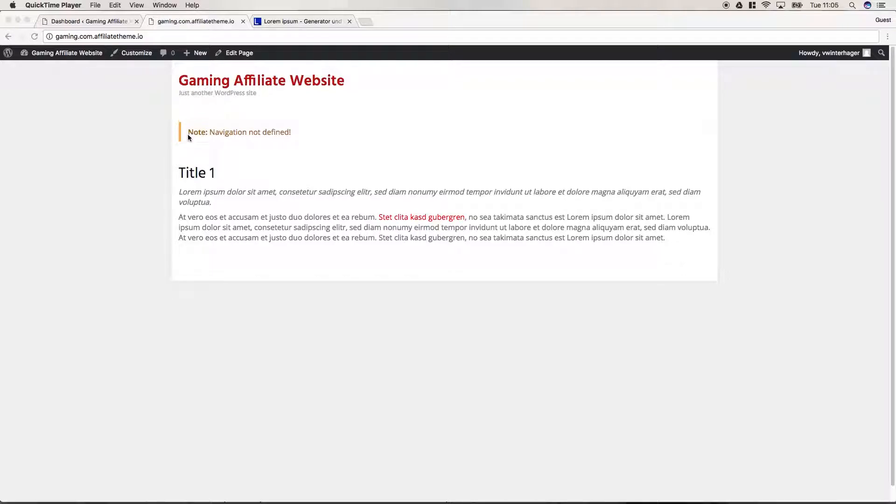
Create a new navigation menu named MainNav in the WordPress admin area.
left_click(218, 131)
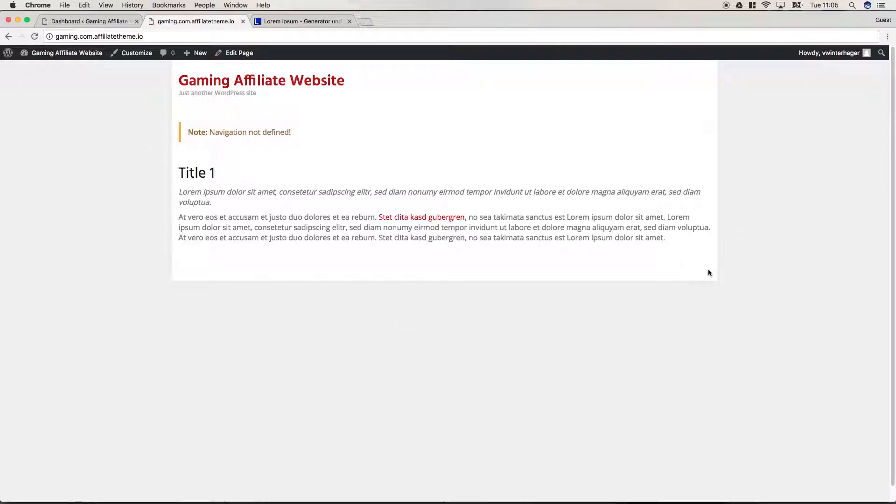
left_click(103, 22)
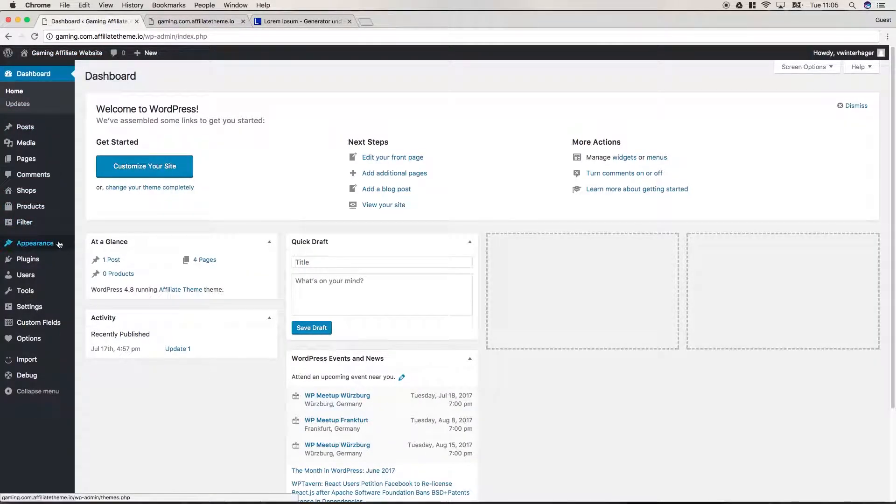
mouse_move(56, 245)
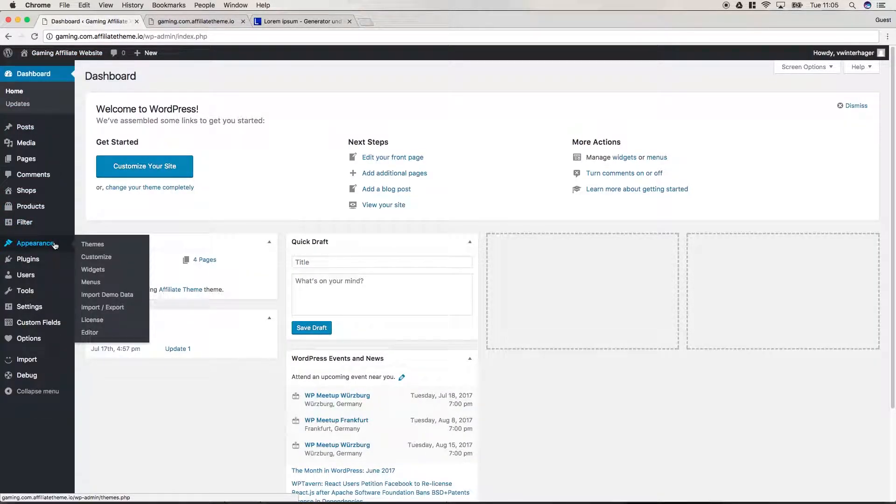
left_click(102, 284)
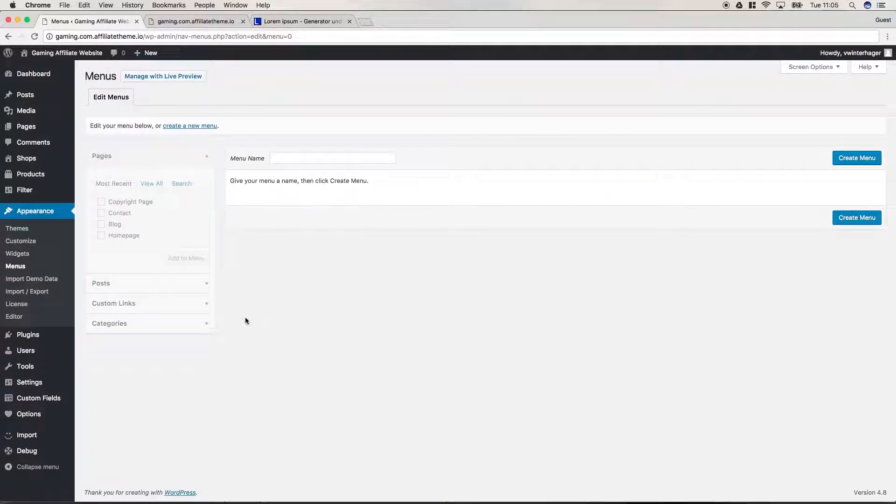
left_click(312, 158)
type("MainNav")
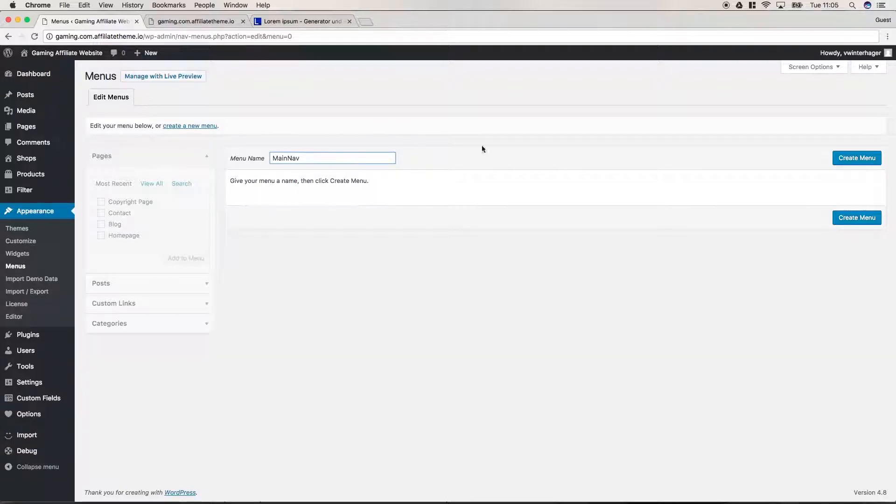
left_click(868, 161)
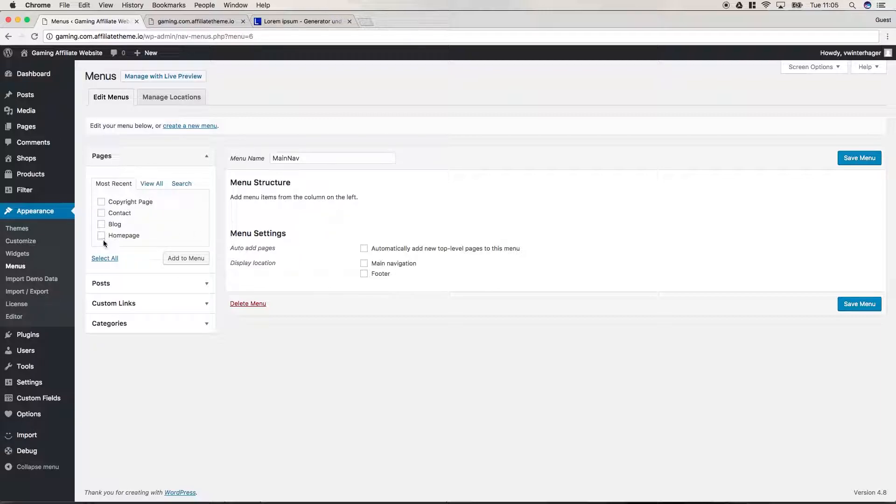
Add the Contact, Blog and Homepage pages to the MainNav menu.
left_click(102, 214)
left_click(101, 224)
left_click(101, 235)
left_click(173, 260)
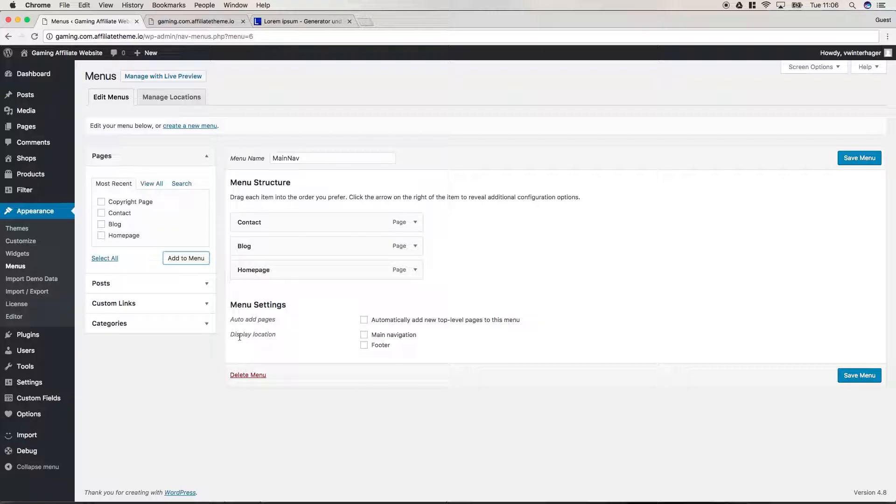
Assign MainNav to the Main navigation display location, save it and check the reloaded website.
left_click_drag(232, 335, 278, 335)
left_click(317, 337)
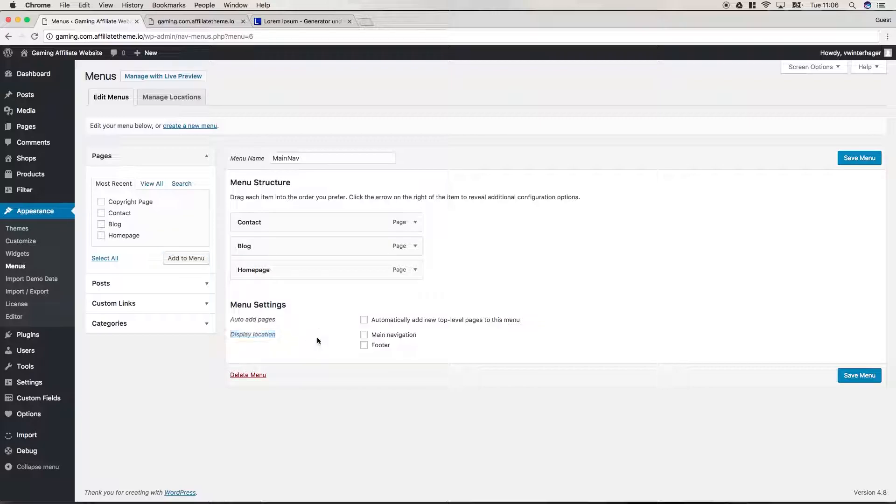
left_click(365, 335)
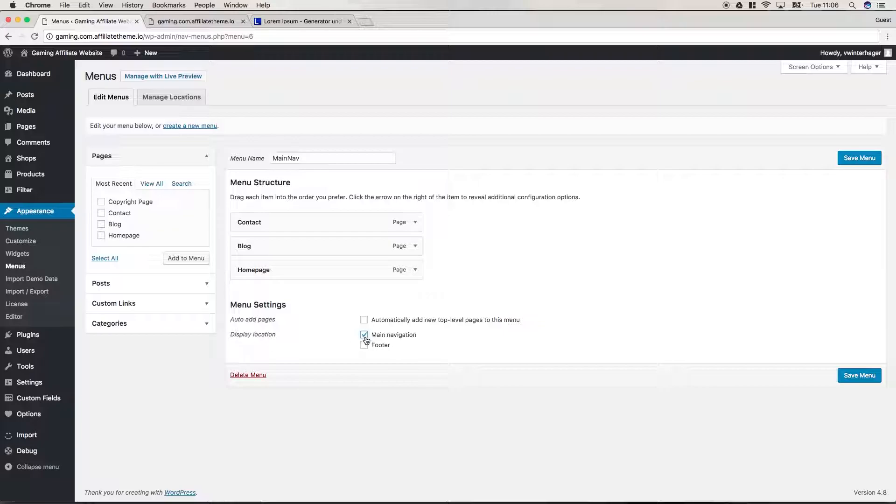
left_click(860, 376)
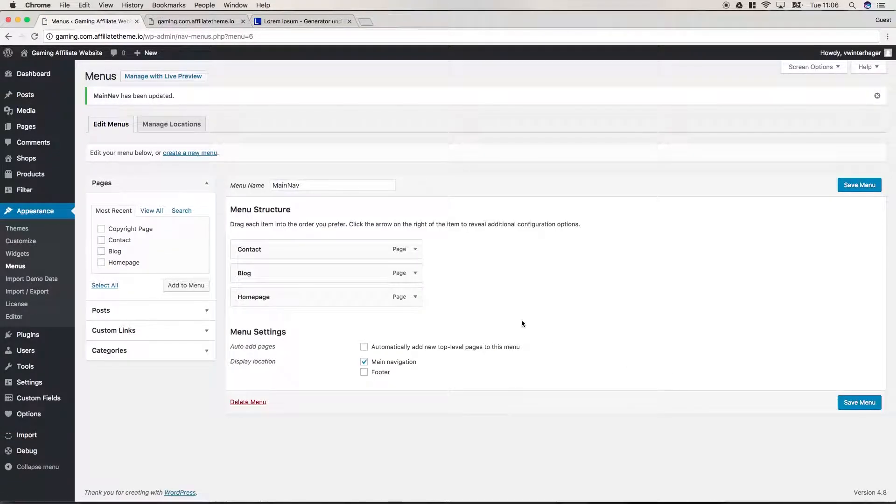
left_click(186, 22)
left_click(34, 36)
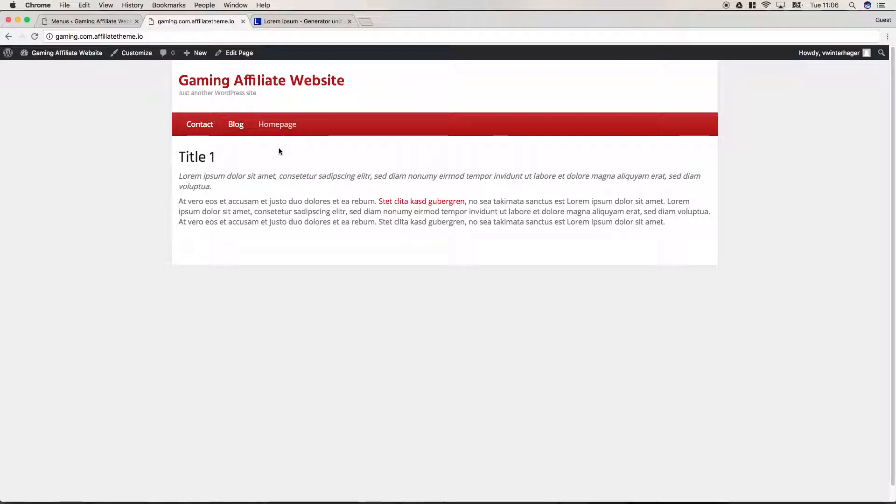
Move Homepage to the first place in MainNav, save the menu and check the order on the reloaded website.
left_click(100, 21)
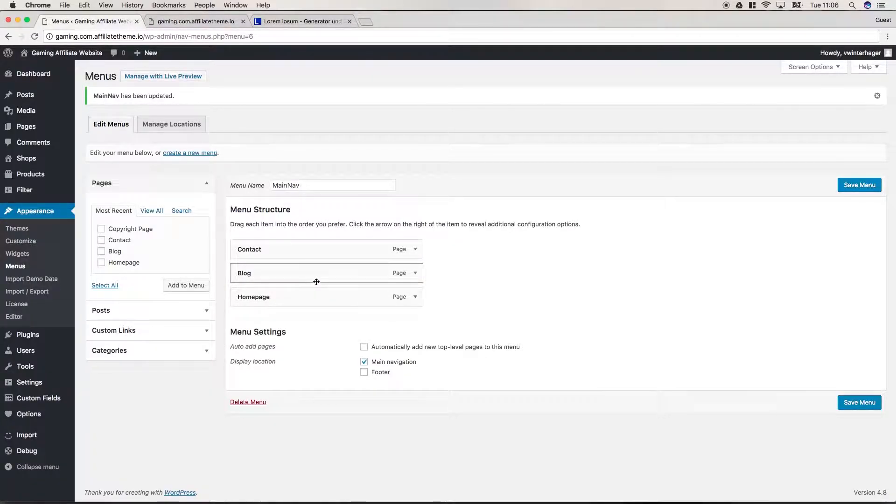
left_click(312, 300)
left_click_drag(312, 299, 306, 243)
left_click(859, 185)
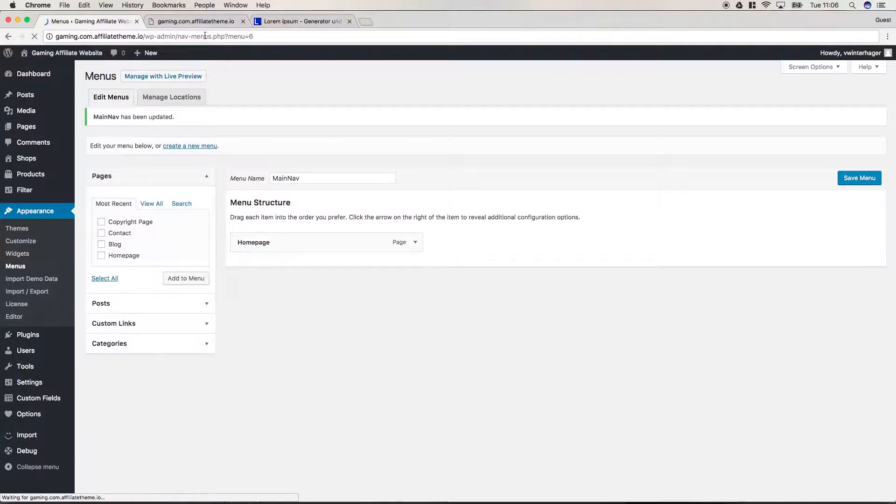
left_click(198, 21)
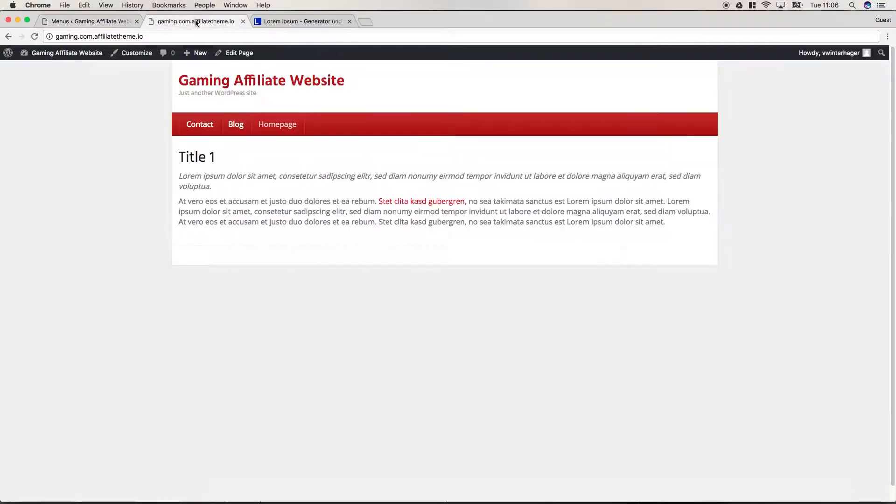
left_click(35, 37)
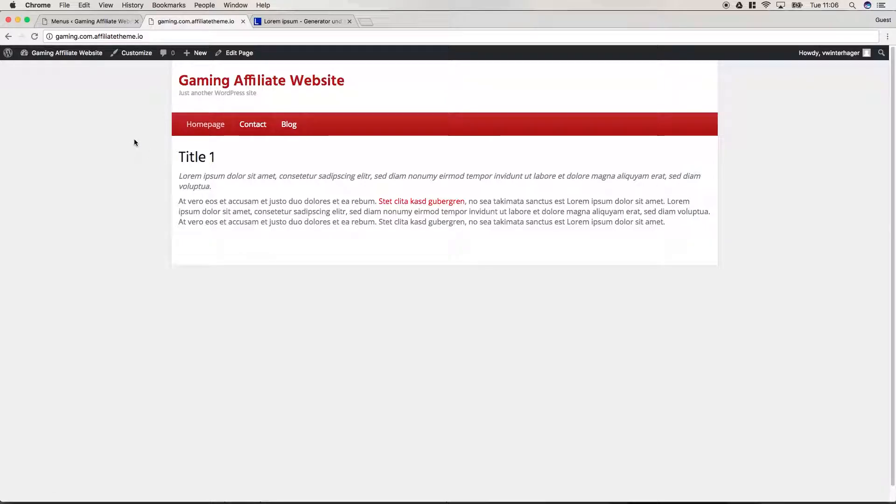
Create a second menu named FooterMenu.
left_click(107, 22)
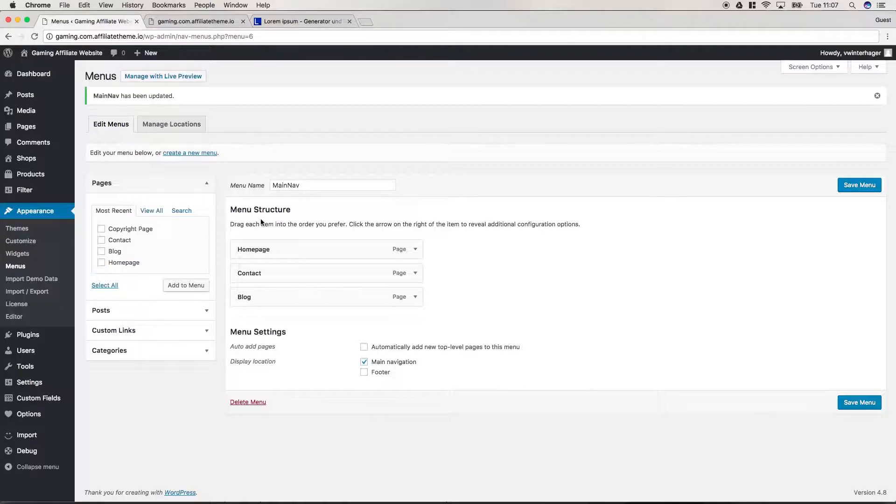
left_click(200, 153)
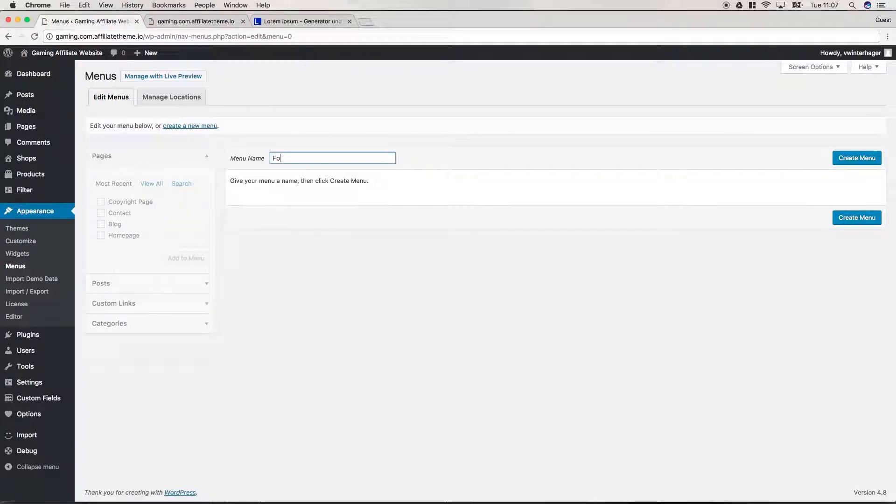
type("FooterMenu")
left_click(847, 159)
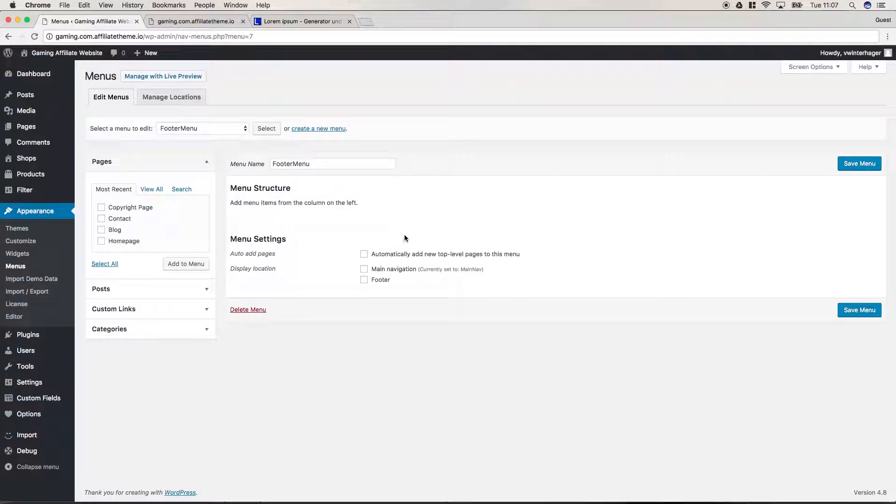
Add the Copyright Page and Contact pages to FooterMenu.
left_click(102, 208)
left_click(101, 220)
left_click(201, 267)
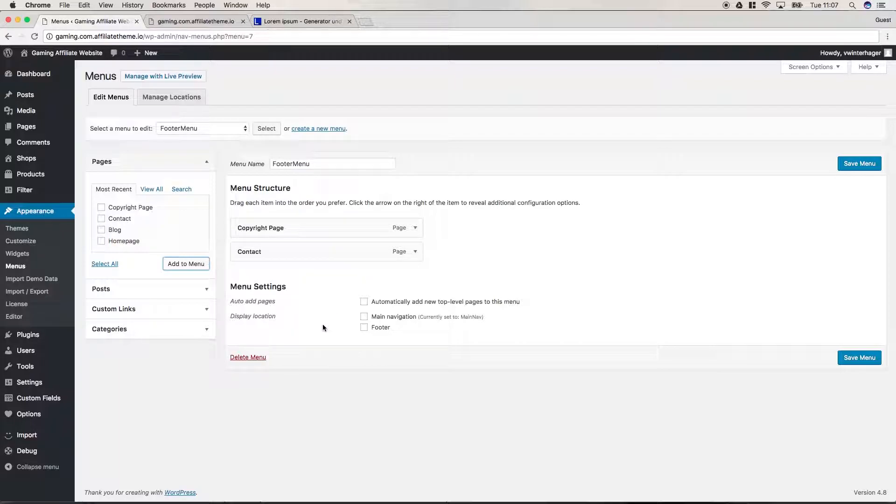
Assign FooterMenu to the Footer display location, save it and view it on the website.
left_click(364, 328)
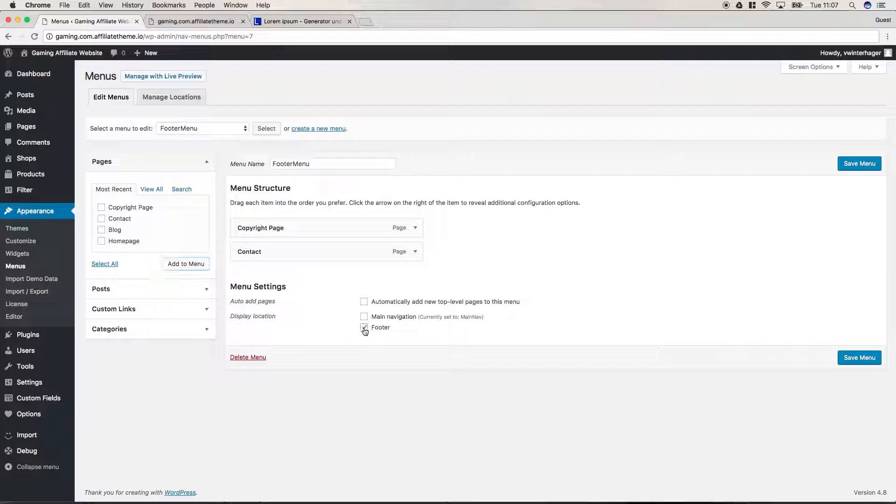
left_click(857, 363)
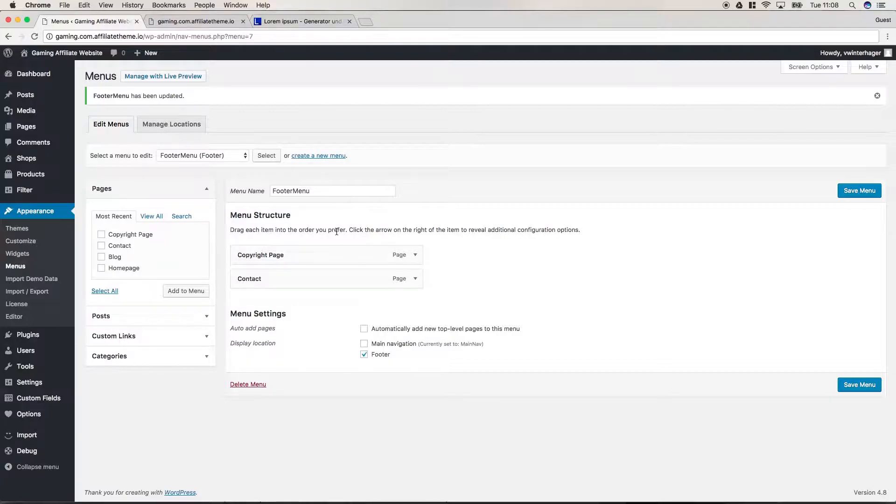
left_click(192, 22)
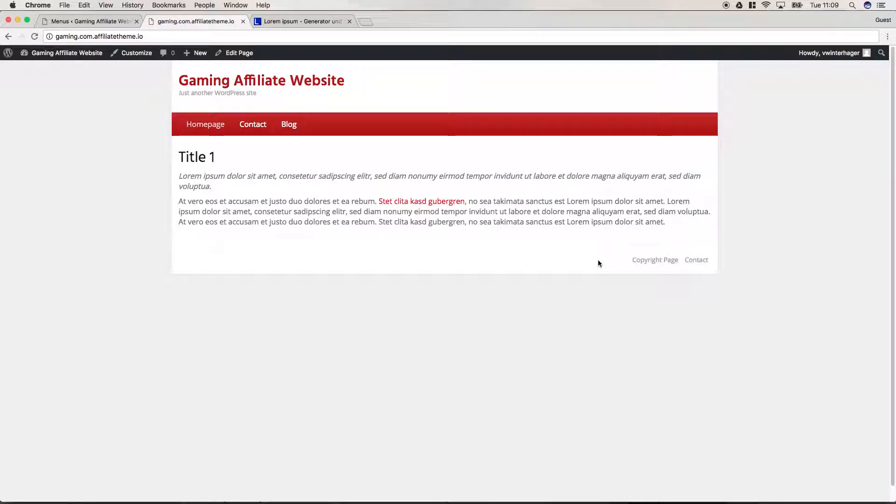
left_click(93, 21)
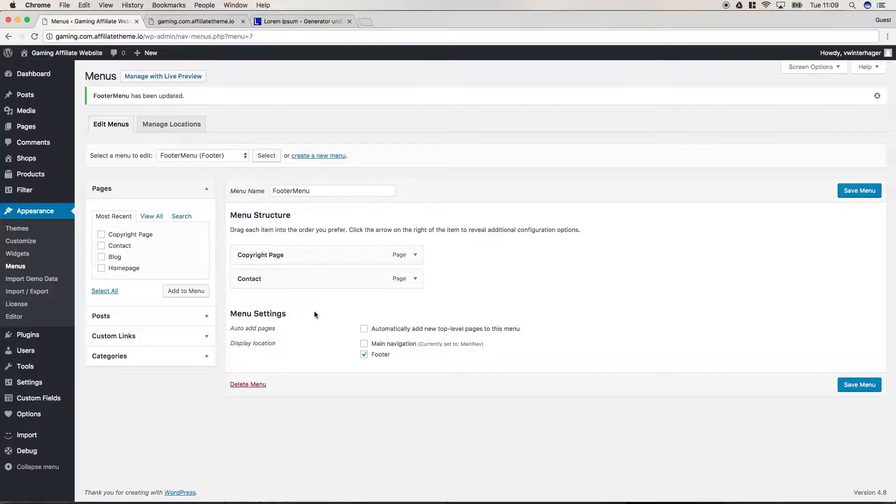
left_click(184, 21)
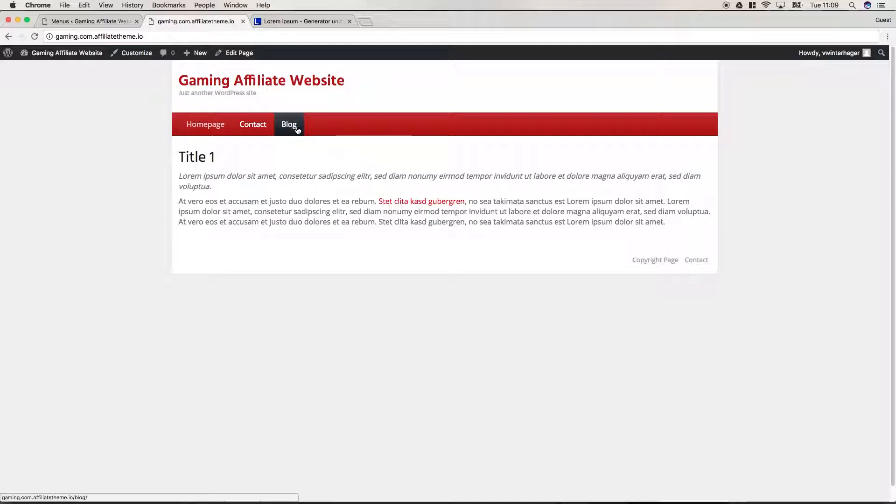
Add a custom link with the URL # and the link text No Click to the MainNav menu and save it.
left_click(111, 23)
left_click(228, 156)
left_click(227, 165)
left_click(266, 156)
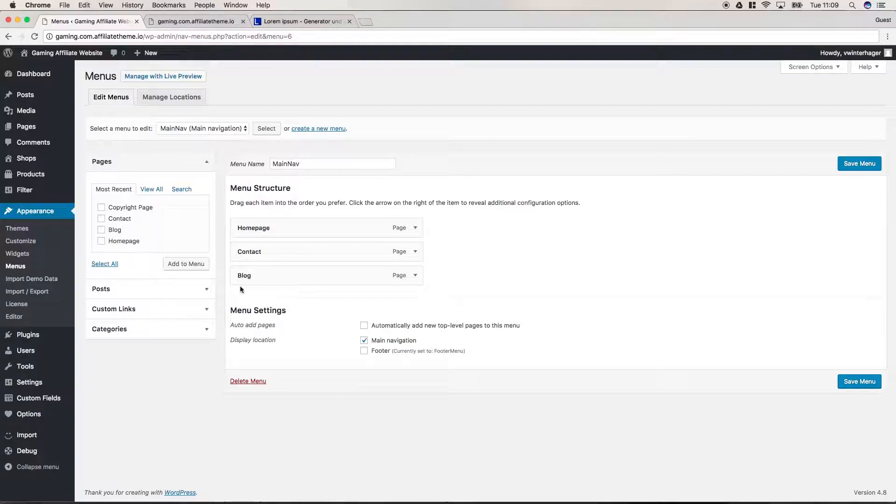
left_click(212, 313)
triple_click(167, 234)
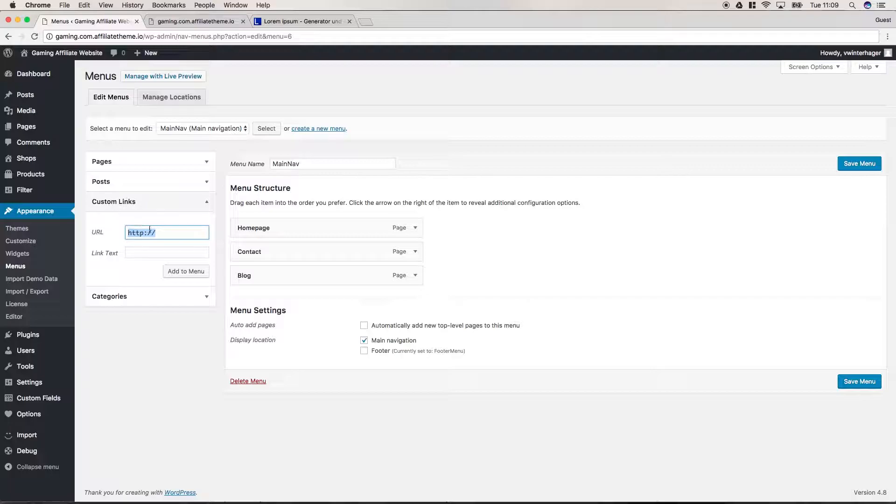
type("#")
left_click(160, 250)
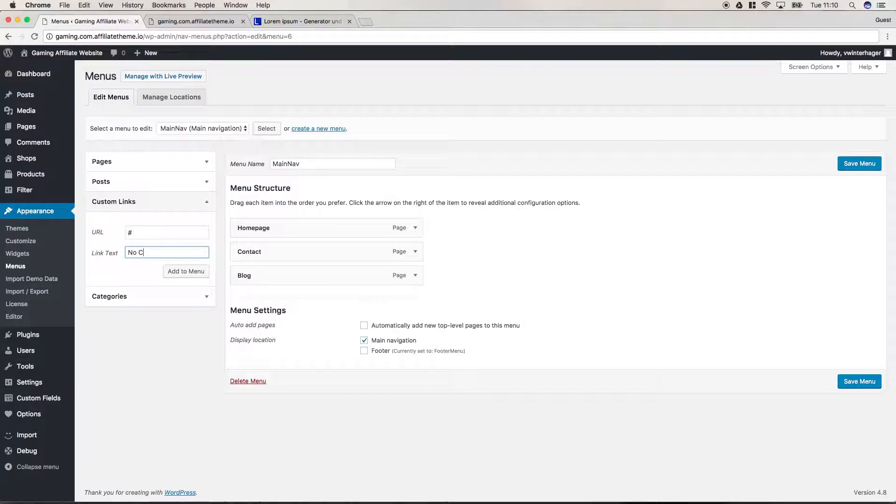
type("k")
left_click(175, 274)
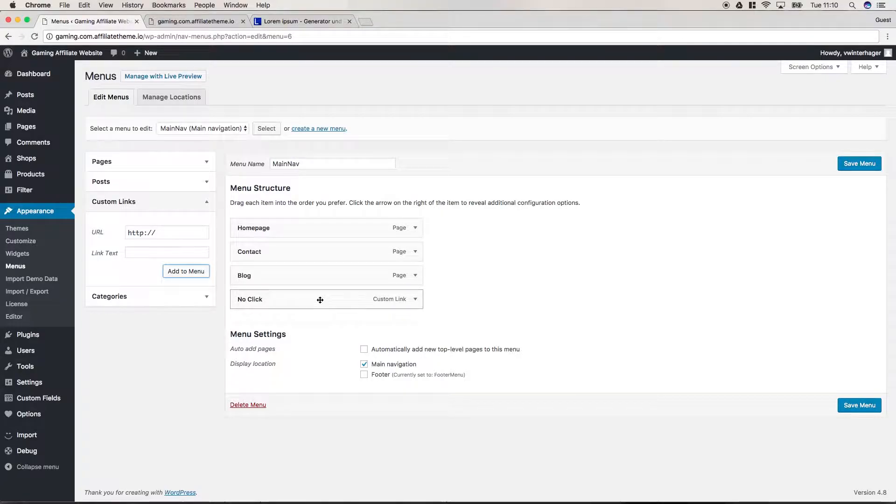
left_click(859, 164)
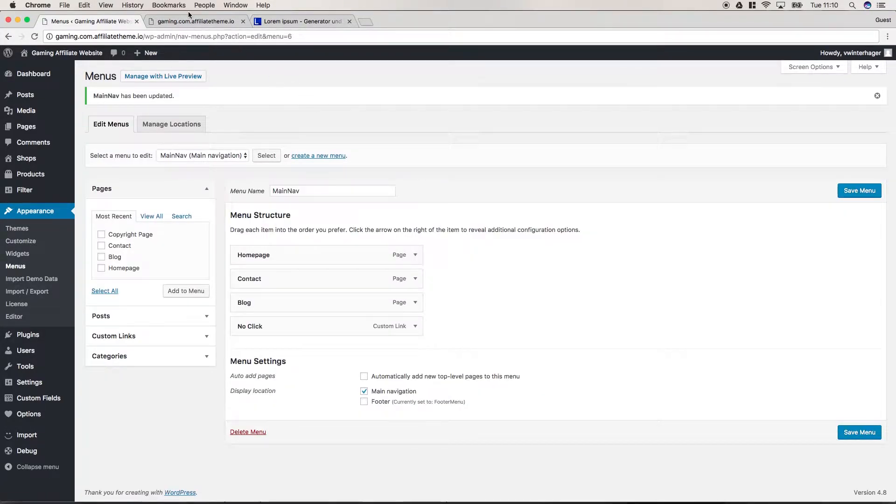
Reload the website and test the Contact and No Click navigation links, checking the page address.
left_click(184, 23)
left_click(37, 38)
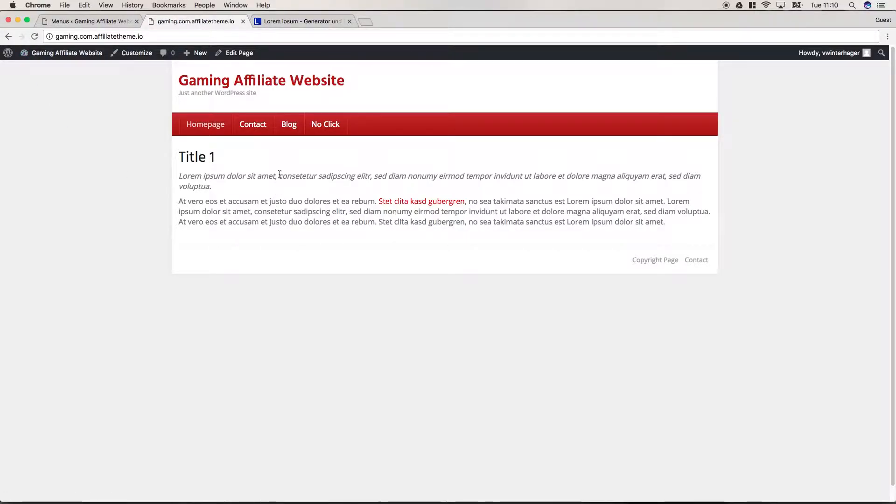
left_click(263, 132)
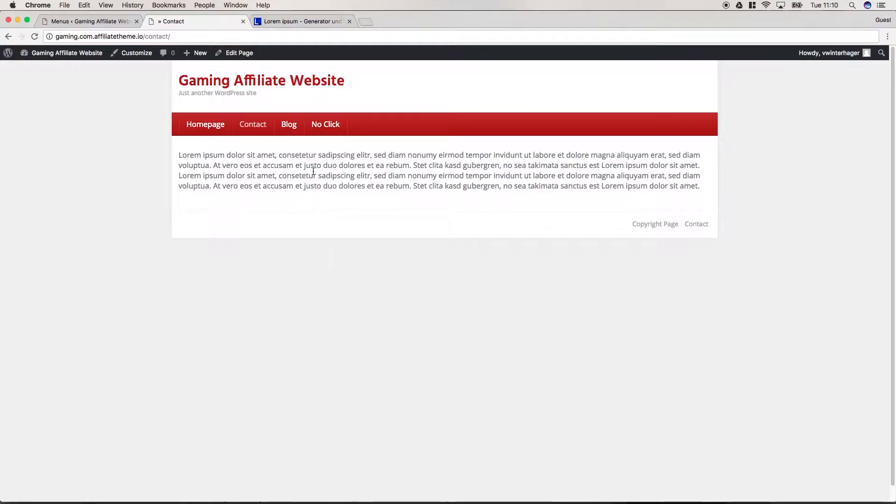
left_click(332, 132)
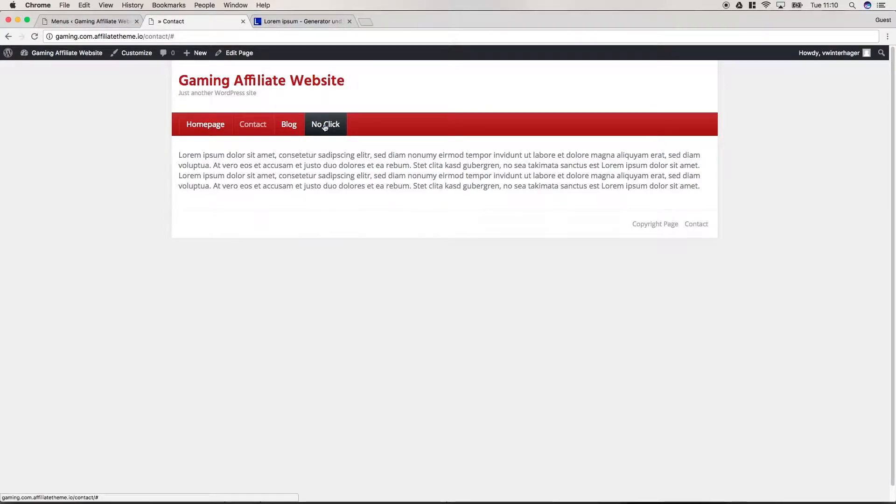
left_click_drag(179, 37, 170, 37)
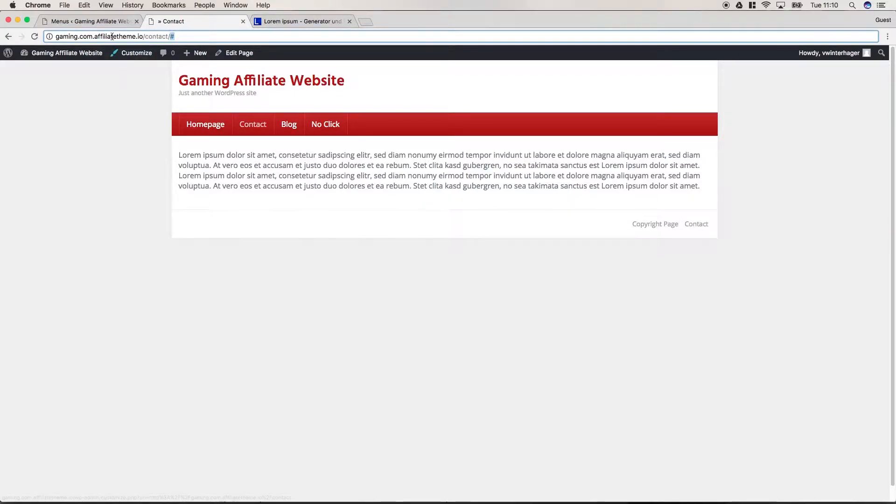
Enable the Link Target and CSS Classes advanced properties for menu items on the Menus page.
left_click(111, 22)
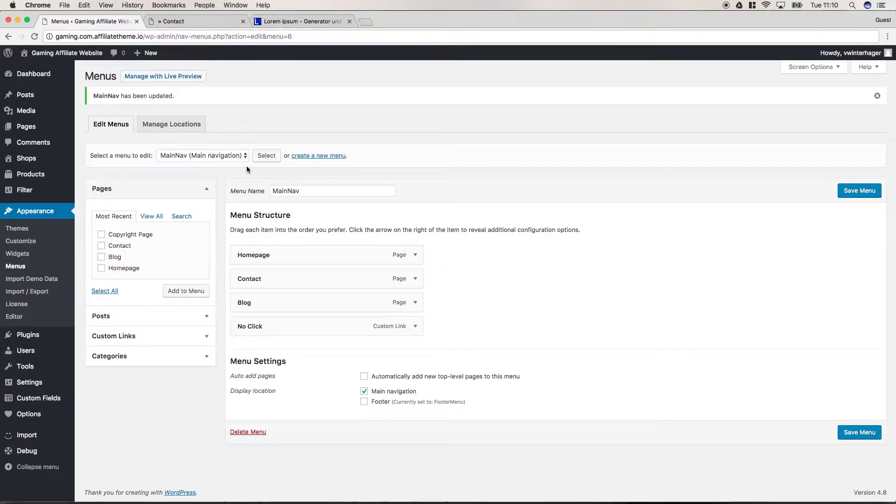
left_click(878, 97)
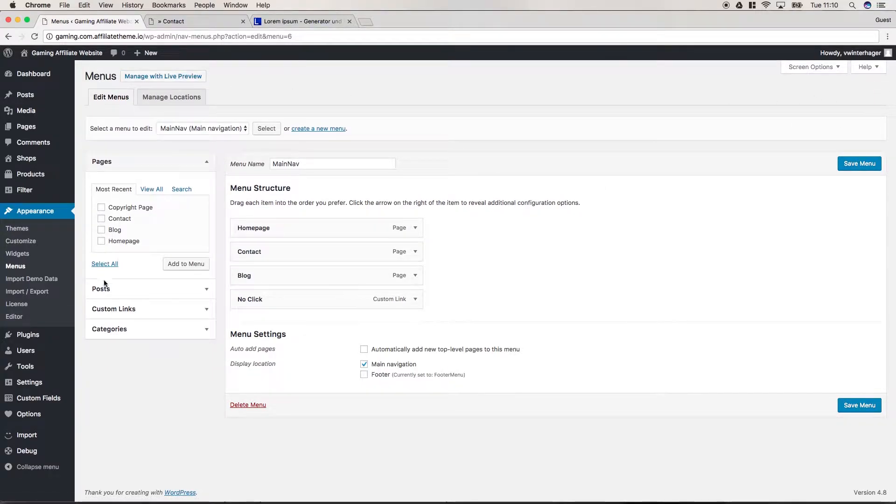
left_click(827, 68)
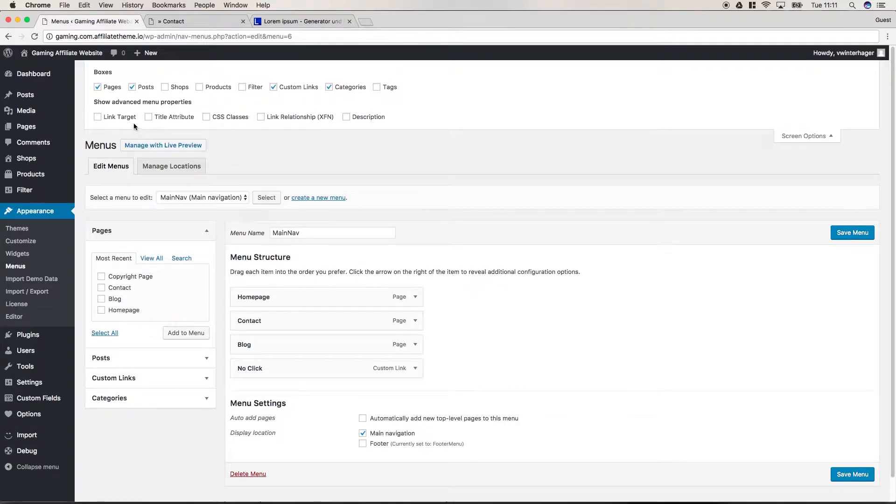
left_click(98, 117)
left_click(797, 136)
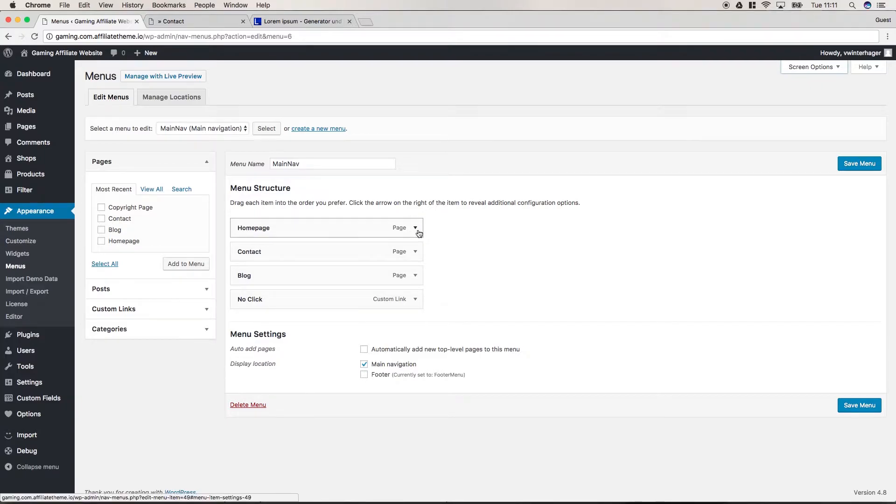
Set the Homepage item in MainNav to open its link in a new tab and activate its CSS Classes field.
left_click(415, 230)
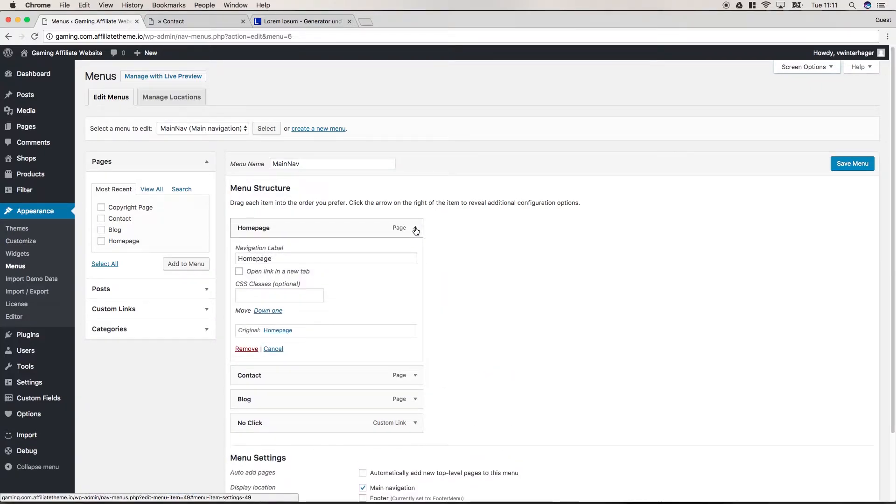
left_click(240, 273)
left_click(283, 298)
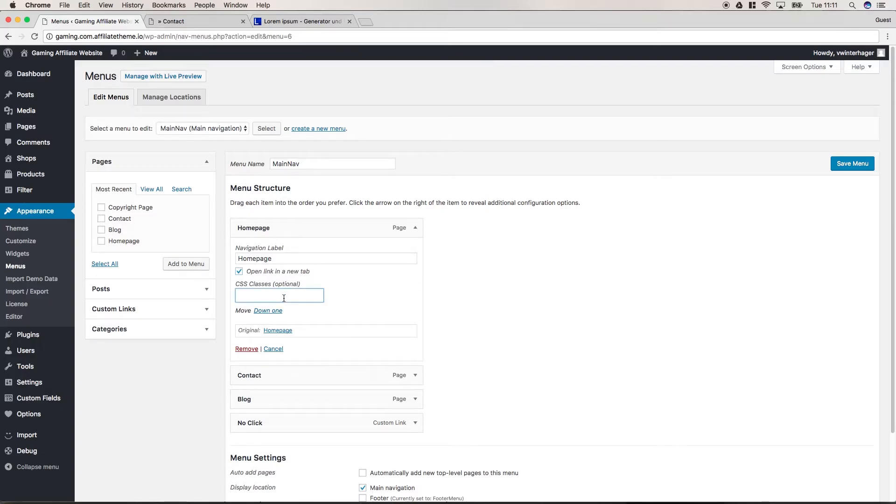